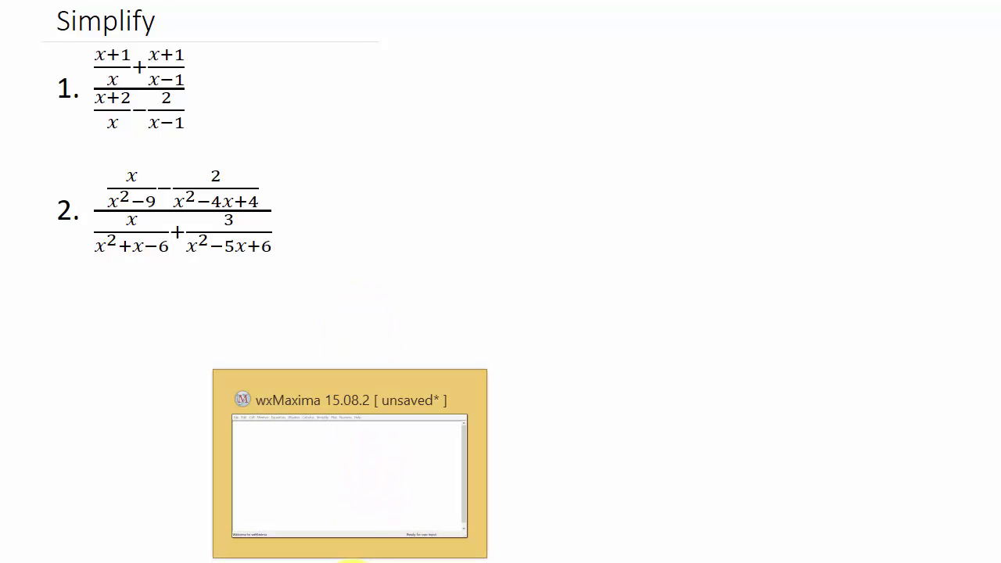
Restore the empty wxMaxima worksheet from the taskbar so it fills the screen
{"action": "left_click", "coordinate": [352, 560]}
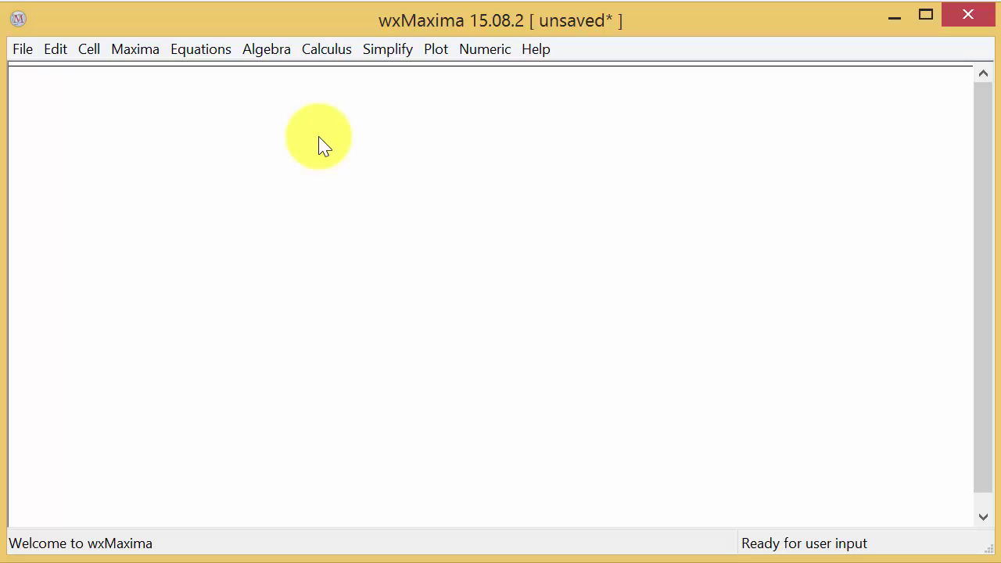
Enter the numerator (((x+1)/x)+(x+1)/(x-1)) and begin the denominator with (x+2)/x
{"action": "type", "text": "("}
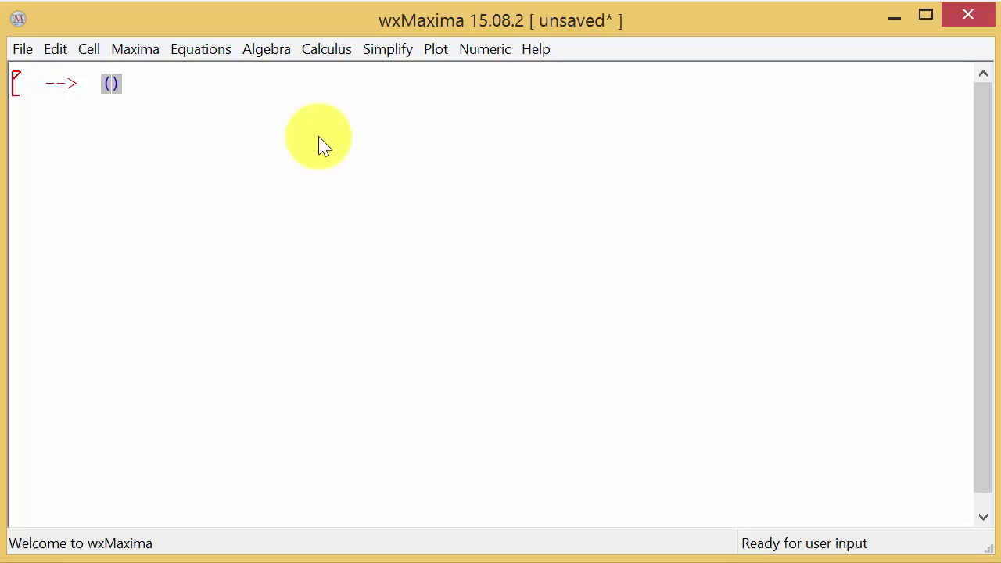
{"action": "type", "text": "(("}
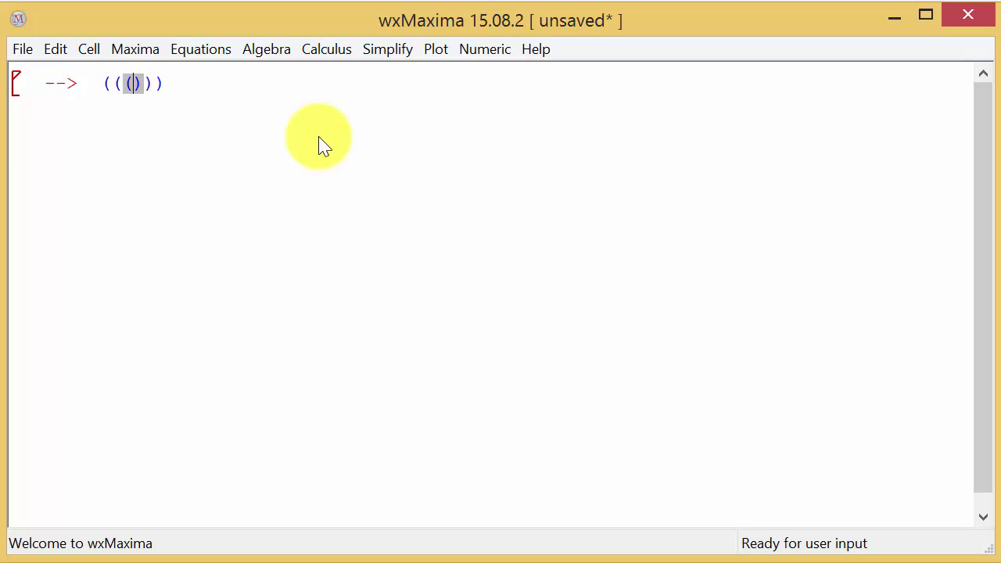
{"action": "type", "text": "x+1"}
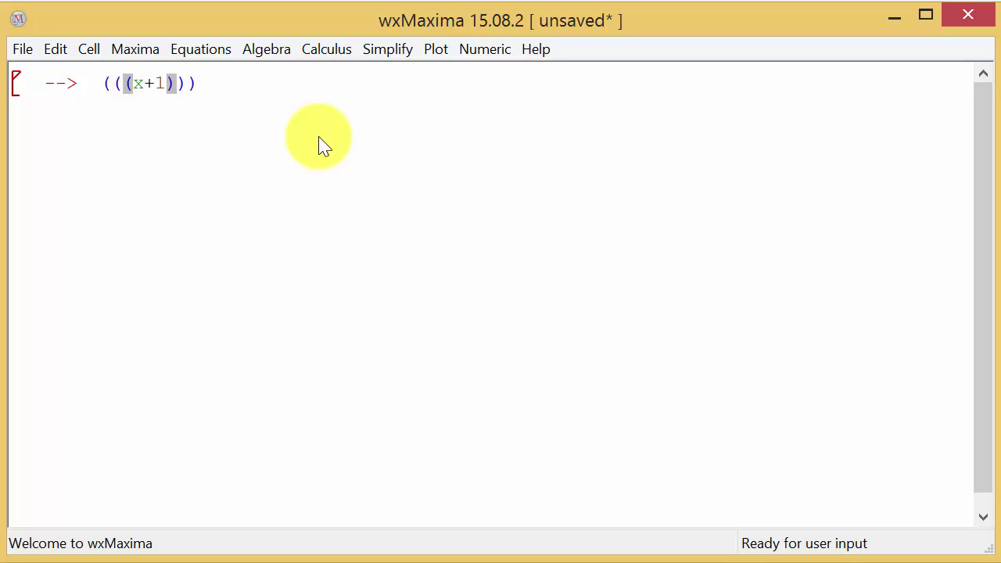
{"action": "type", "text": ")"}
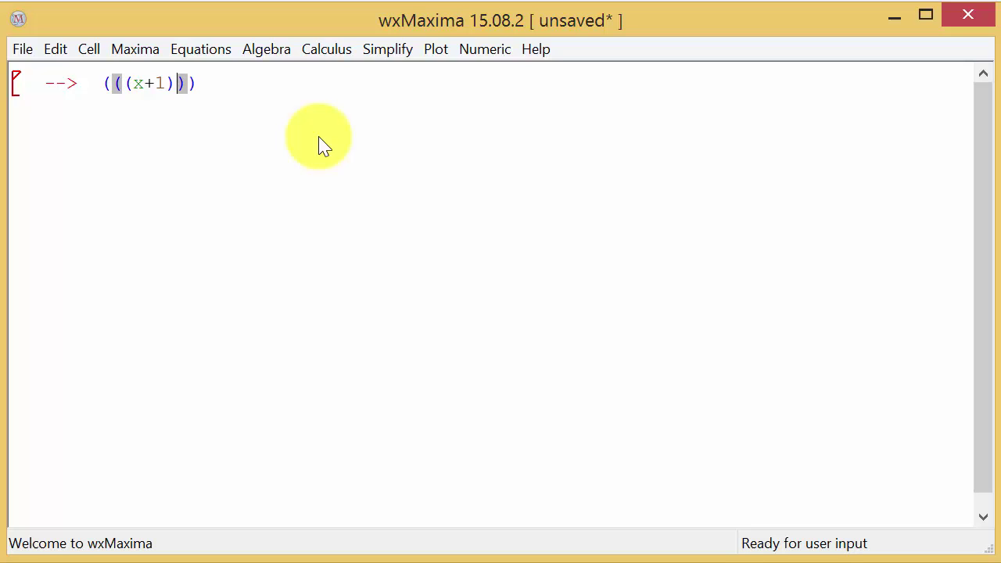
{"action": "type", "text": "/x"}
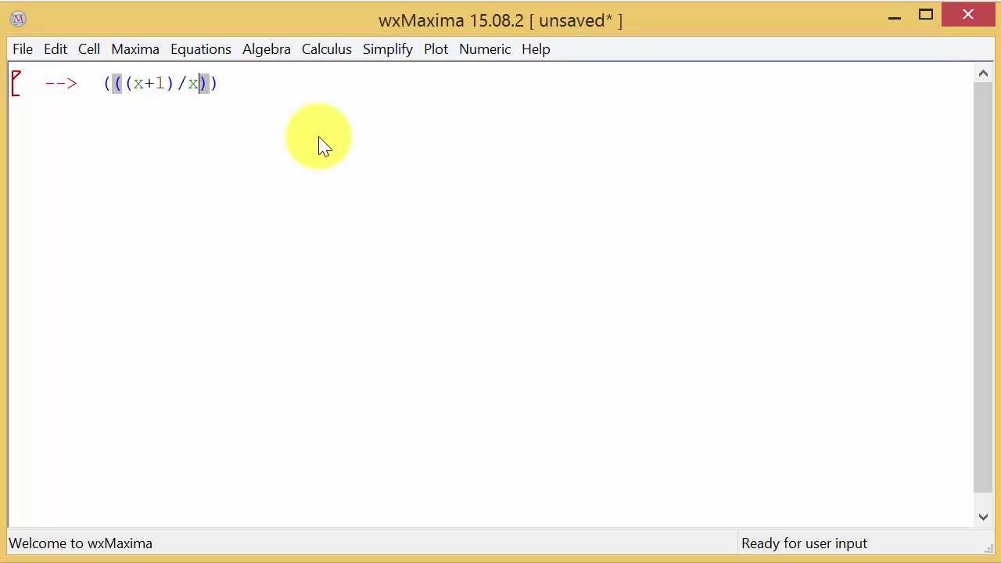
{"action": "type", "text": ")"}
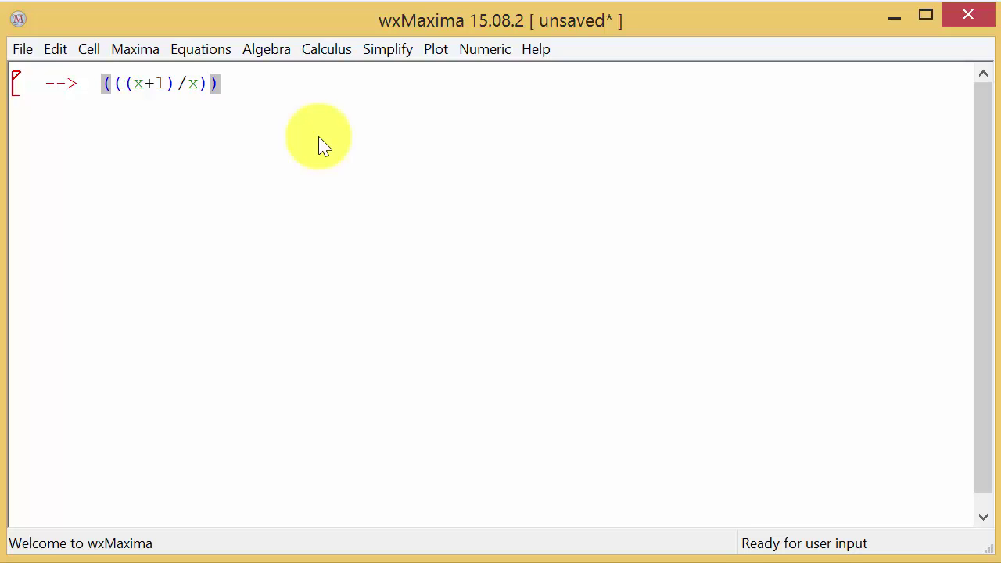
{"action": "type", "text": "+(x+1"}
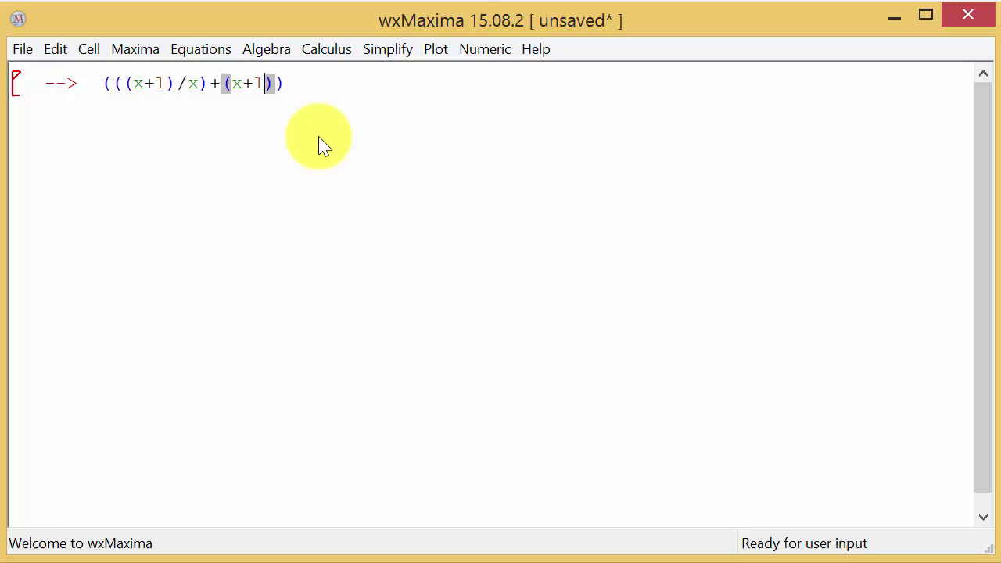
{"action": "key", "text": "Right"}
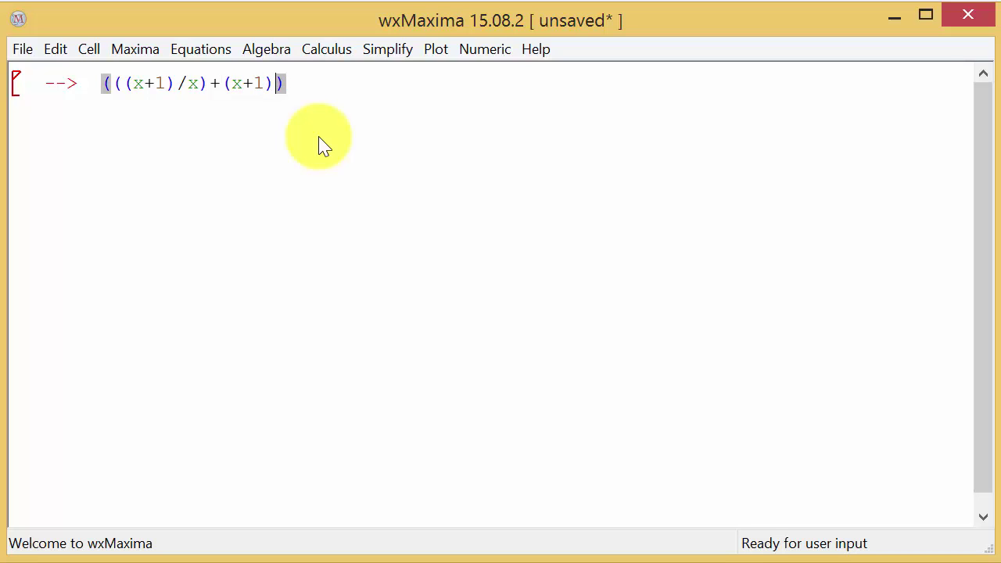
{"action": "type", "text": "/(x-1"}
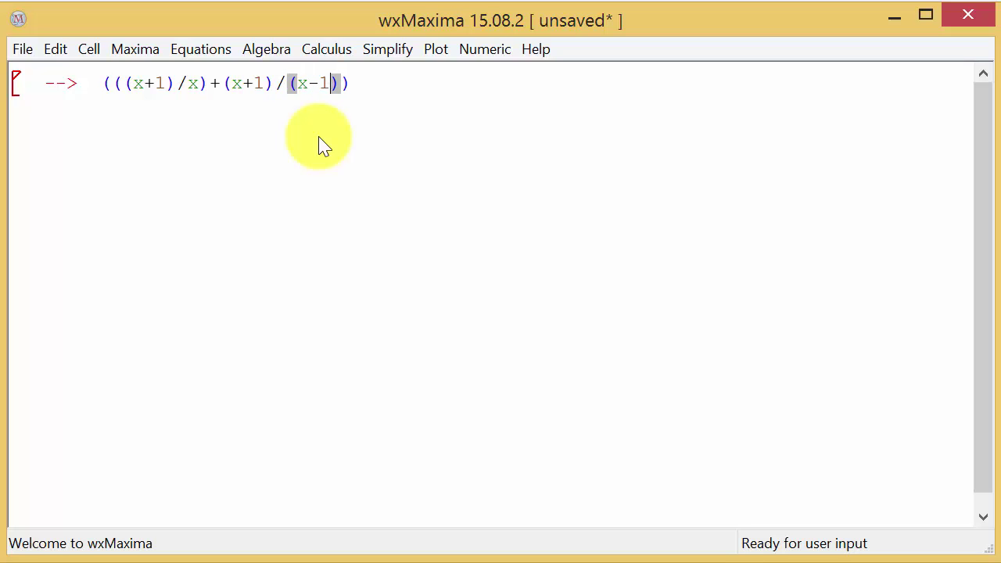
{"action": "type", "text": ")"}
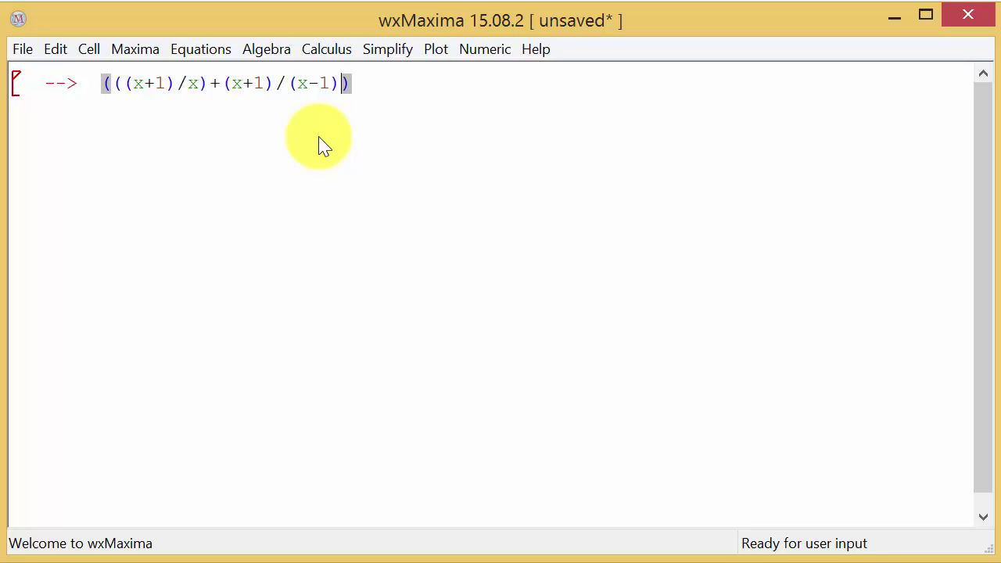
{"action": "type", "text": ")/((("}
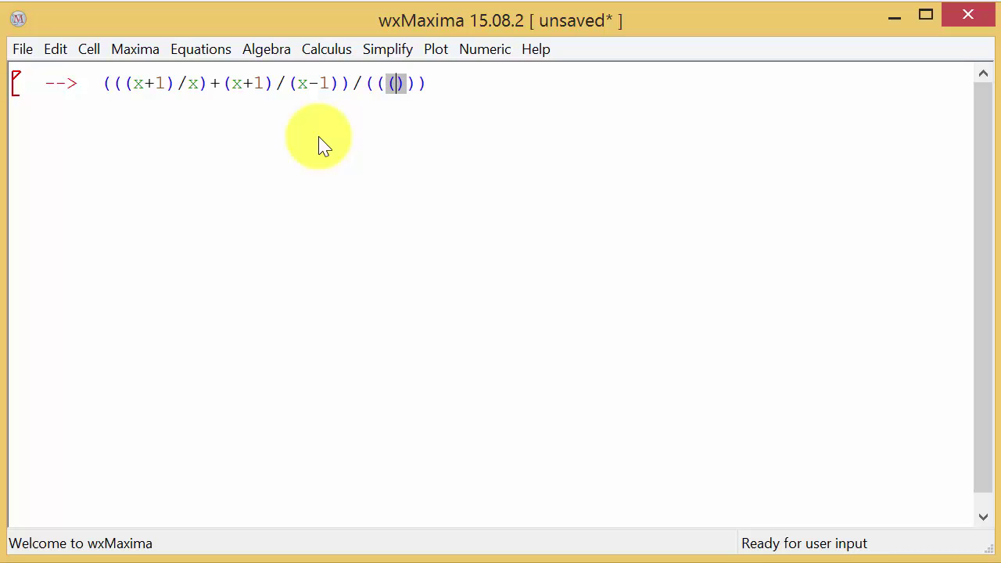
{"action": "type", "text": "x+2"}
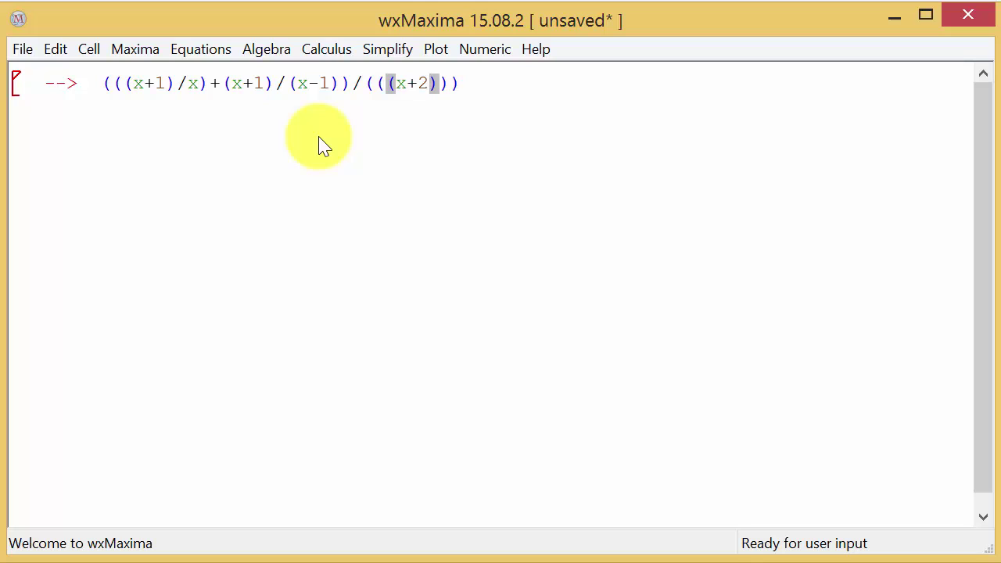
{"action": "type", "text": ")/"}
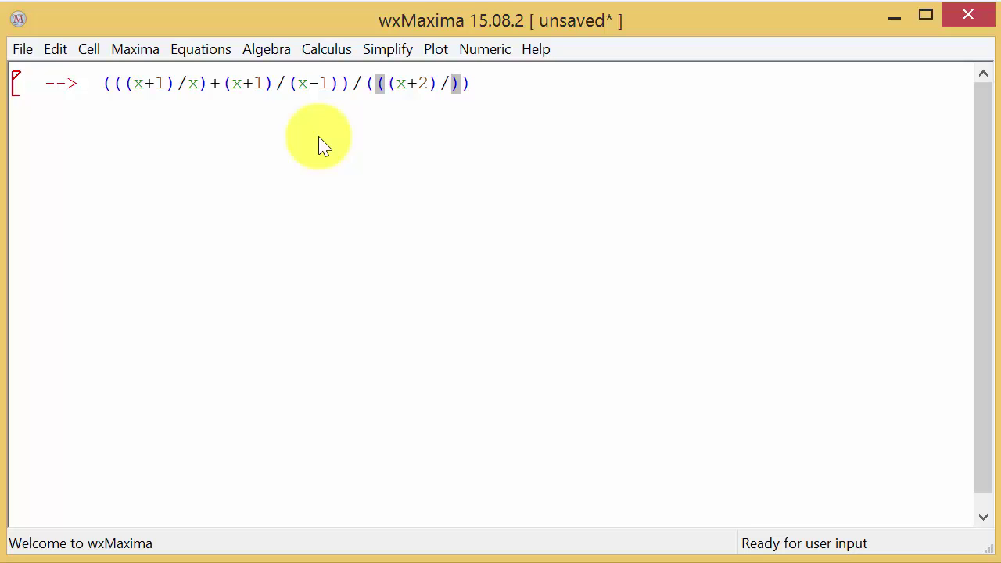
{"action": "type", "text": "x-"}
Finish the denominator ((x+2)/x)-(2/(x-1)), correcting typos, and evaluate the fraction as %o1
{"action": "key", "text": "BackSpace"}
{"action": "key", "text": "Right"}
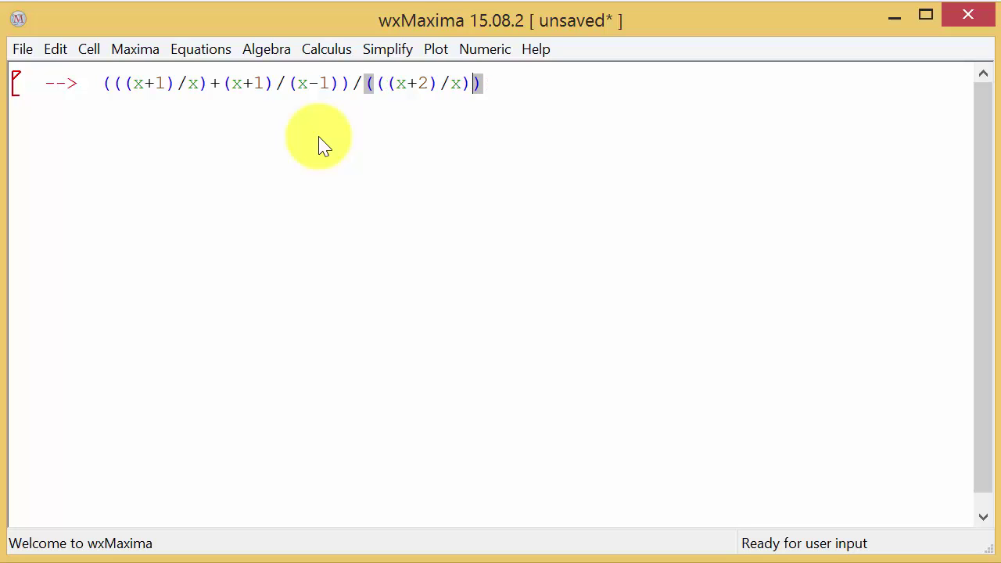
{"action": "type", "text": "/"}
{"action": "key", "text": "BackSpace"}
{"action": "type", "text": "-("}
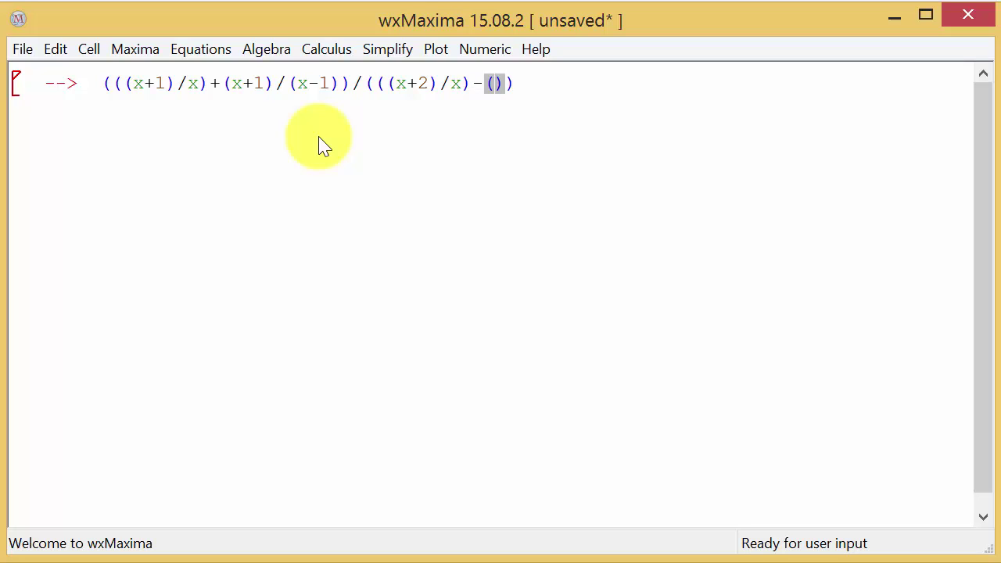
{"action": "type", "text": "2/(x-1"}
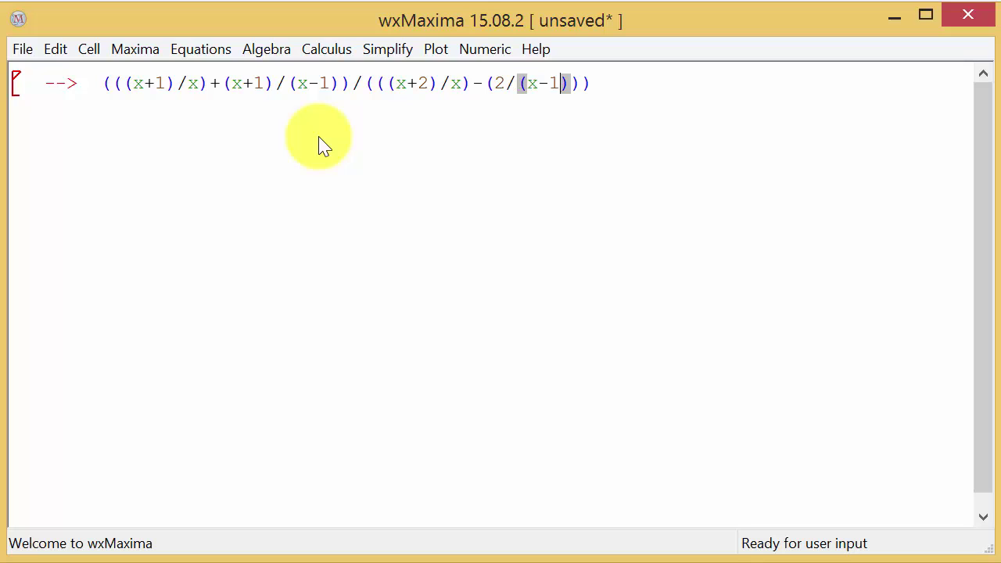
{"action": "key", "text": "shift+Return"}
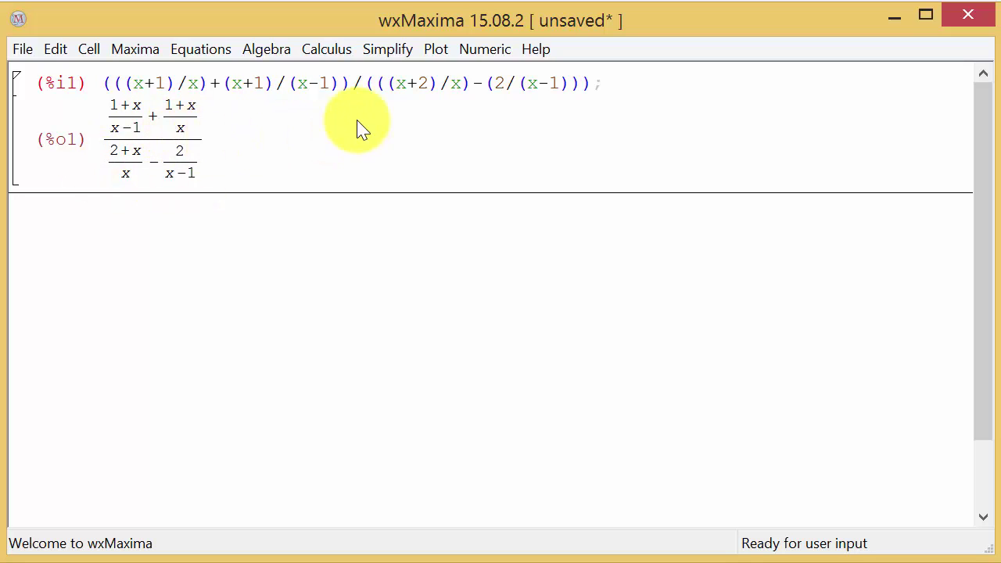
{"action": "left_click", "coordinate": [395, 50]}
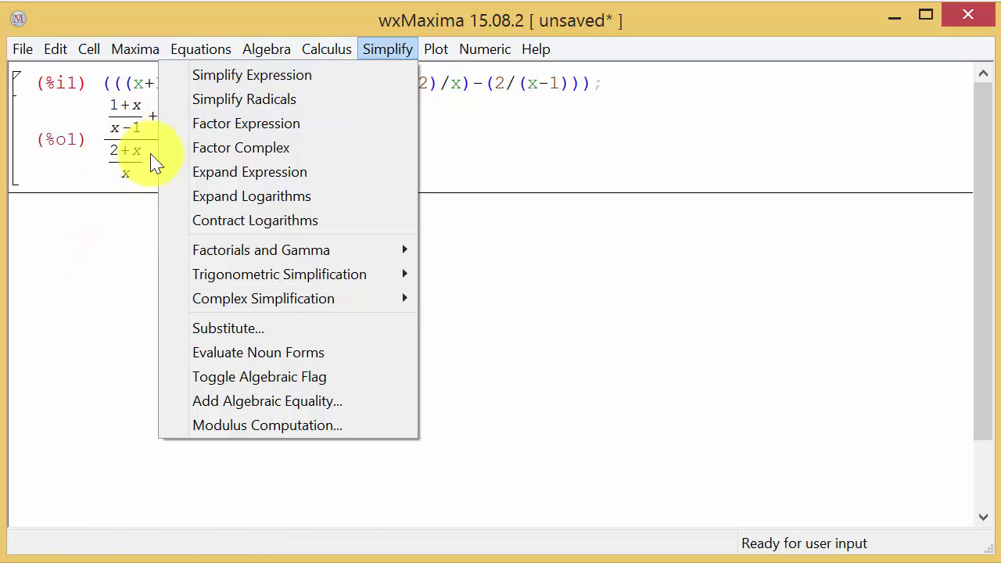
Apply ratsimp(%) to %o1, giving (2x−1)/(x−2) as %o2
{"action": "left_click", "coordinate": [107, 229]}
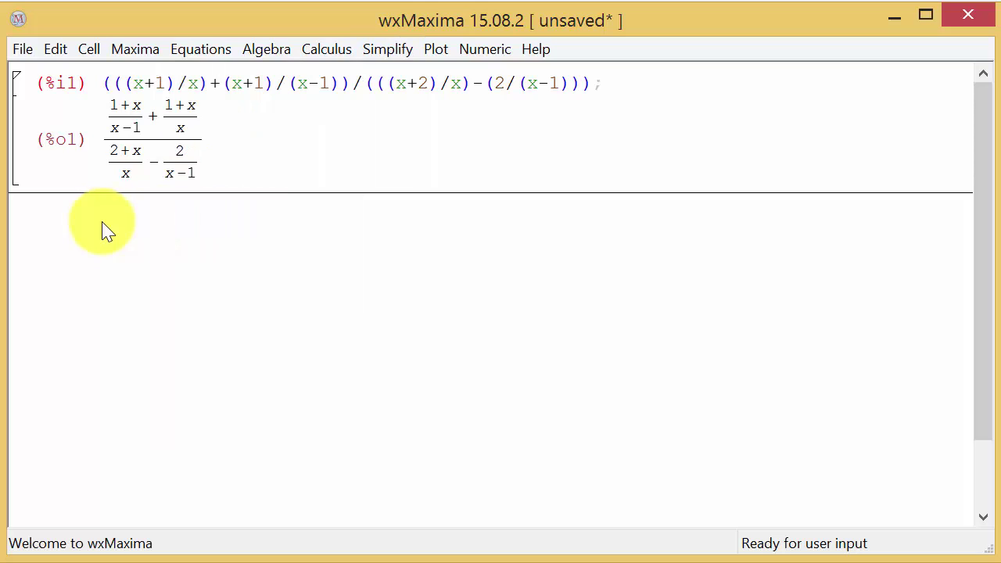
{"action": "type", "text": "rat"}
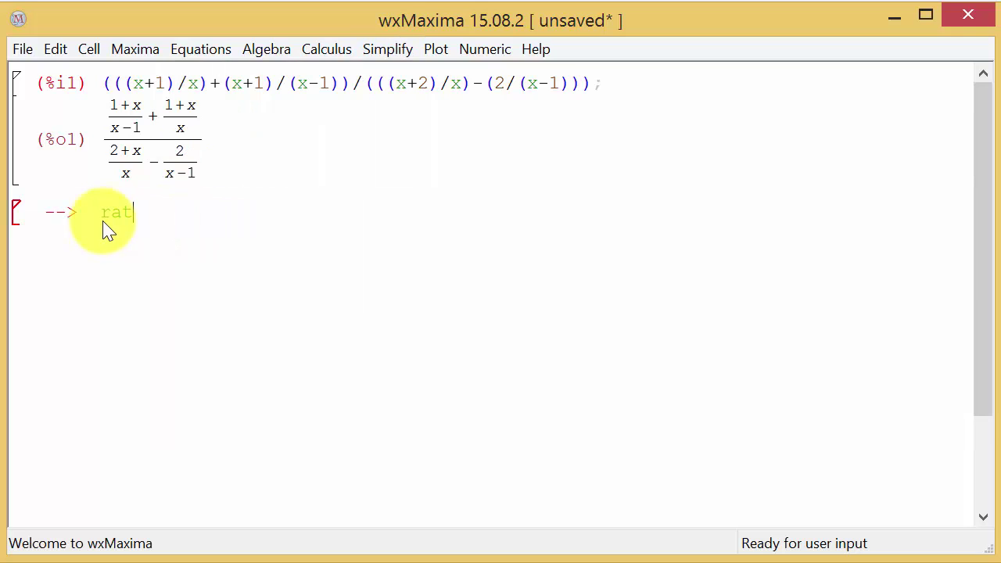
{"action": "type", "text": "simp("}
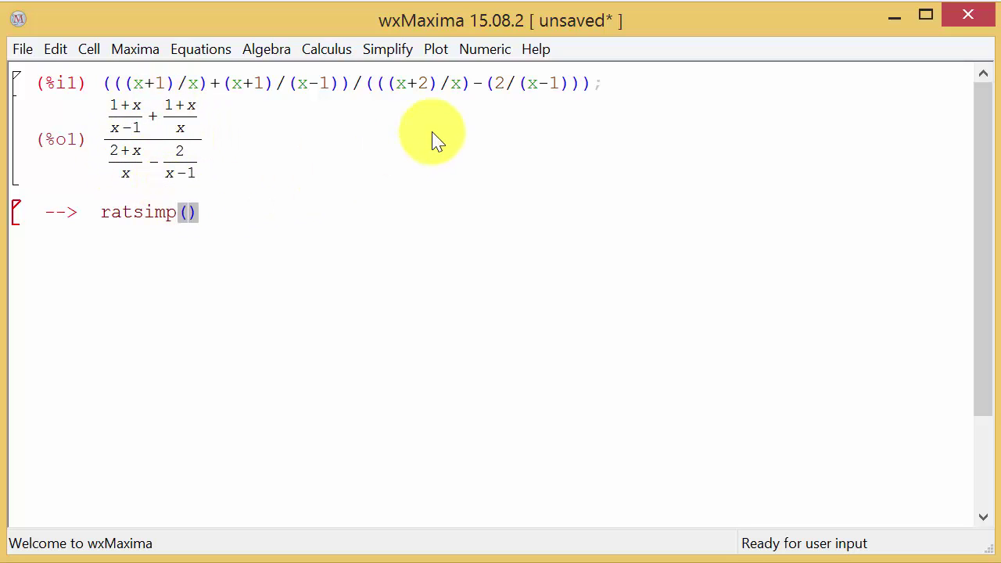
{"action": "type", "text": "%"}
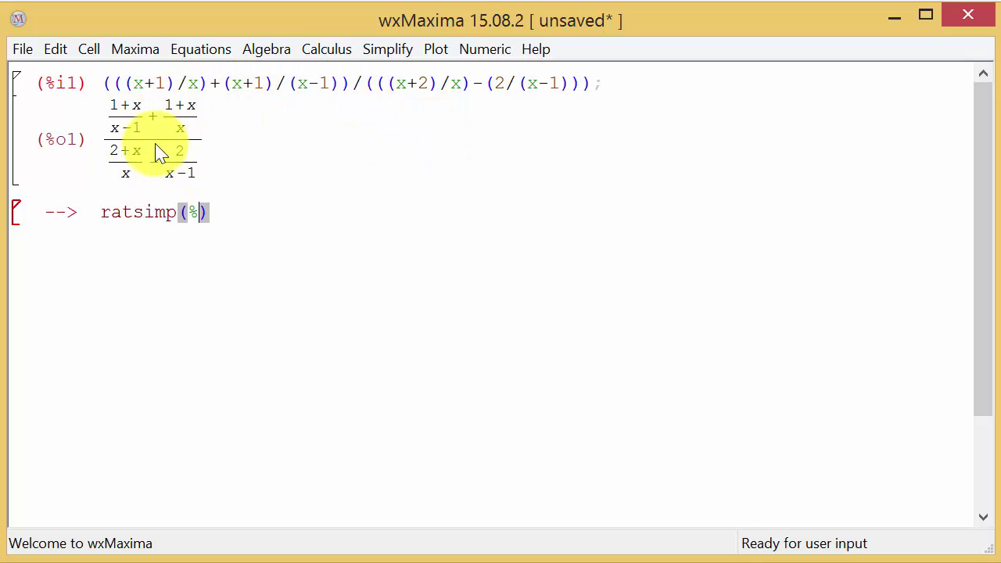
{"action": "key", "text": "shift+Return"}
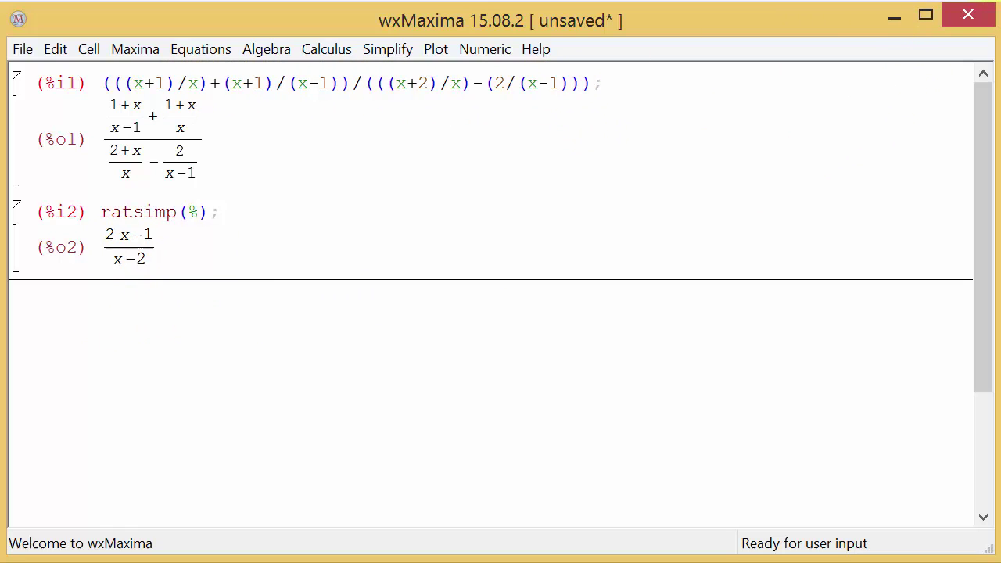
Paste (x/(x^2-9) − 2/(x^2-4x+4)) over (3/(x^2-5x+6) + x/(x^2+x-6)) as a new input
{"action": "type", "text": "(((x)/(x^2-9))-(2)/(x^2-4*x+4))/(((3)/(x^2-5*x+6))+(x/(x^2+x-6)))"}
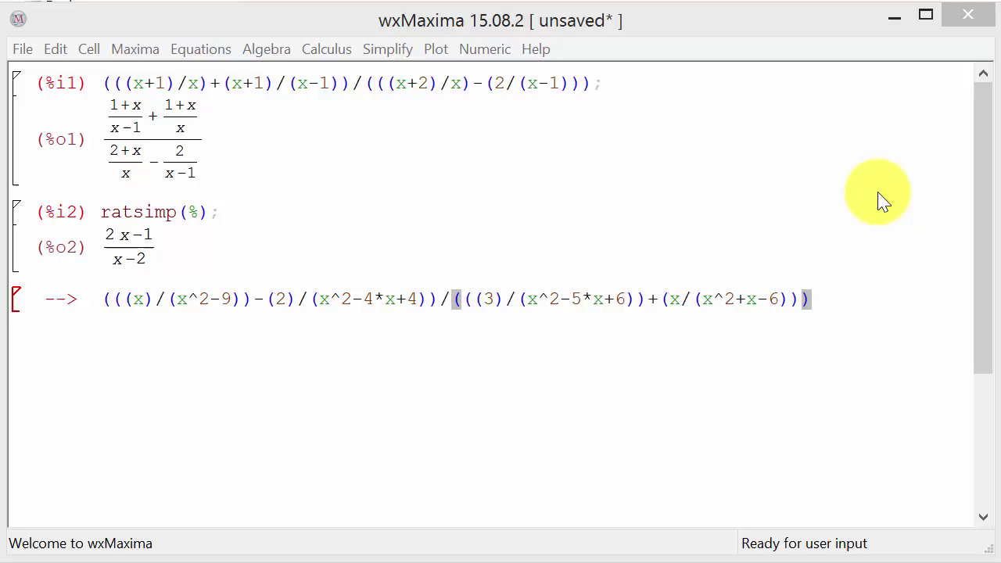
Evaluate the pasted second expression as %i3, showing %o3 as an unsimplified stacked fraction
{"action": "left_click", "coordinate": [779, 298]}
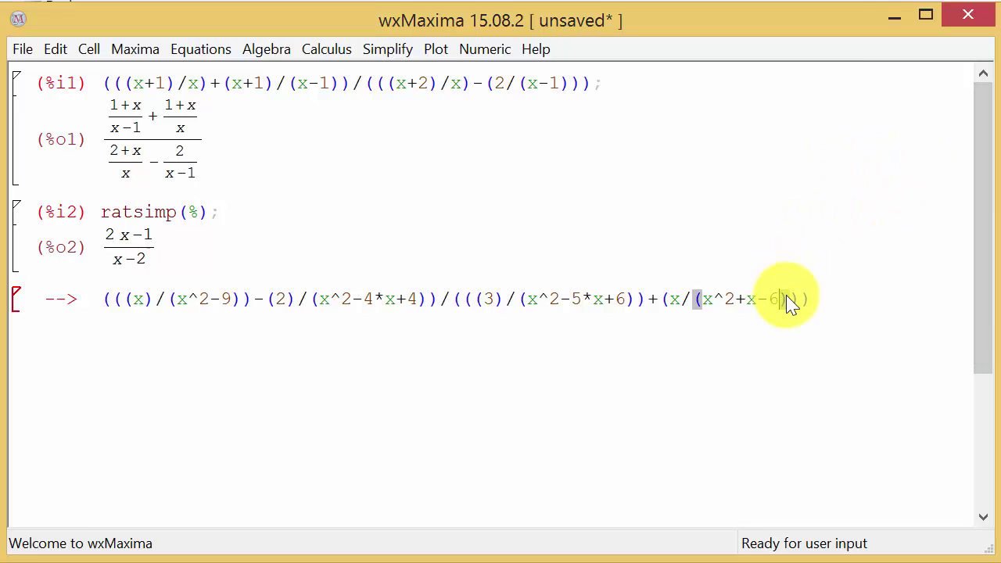
{"action": "key", "text": "shift+Return"}
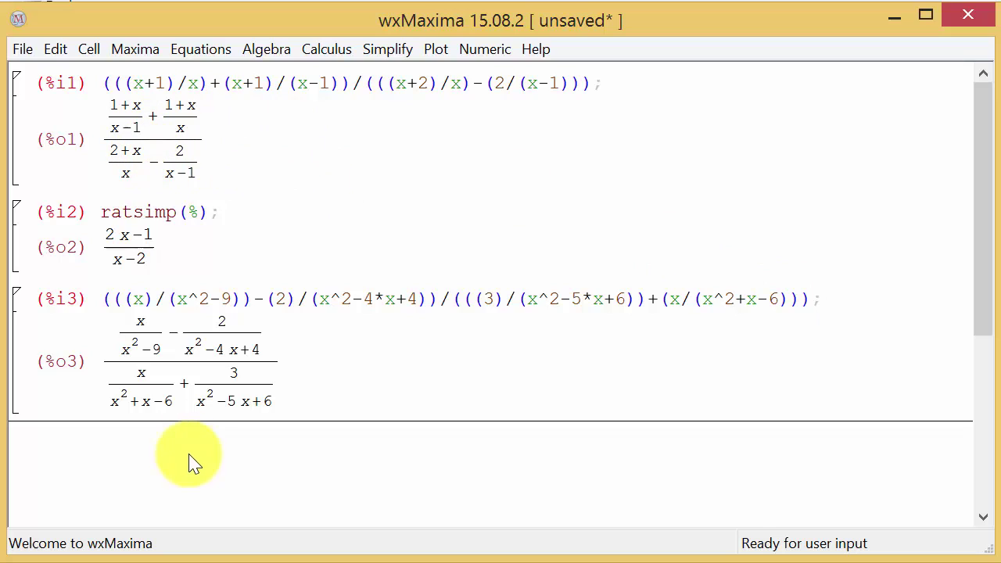
Run ratsimp(%) to get (18+4x−6x^2+x^3)/(x^3−2x^2+9x−18) as %o4
{"action": "type", "text": "rats"}
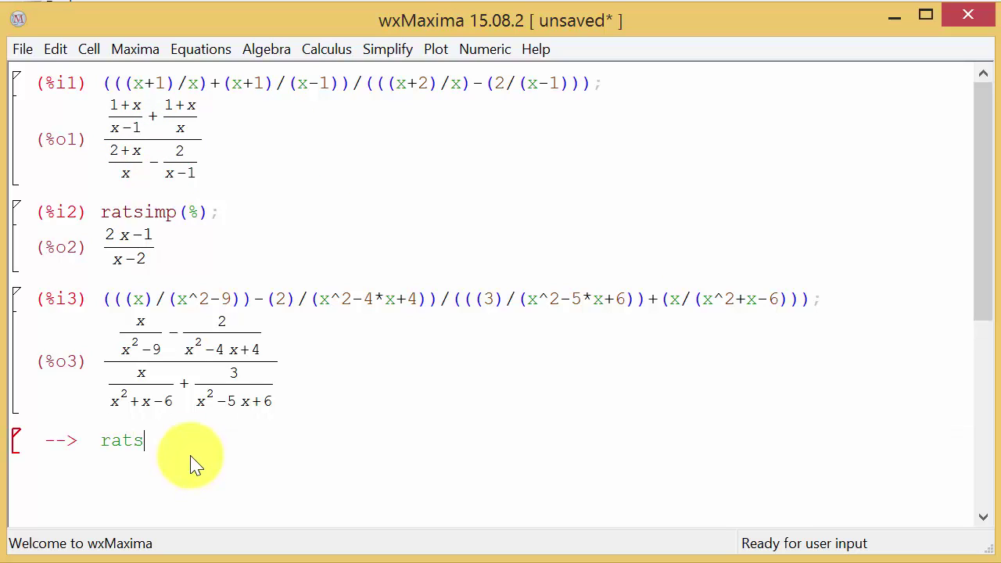
{"action": "type", "text": "imp(%"}
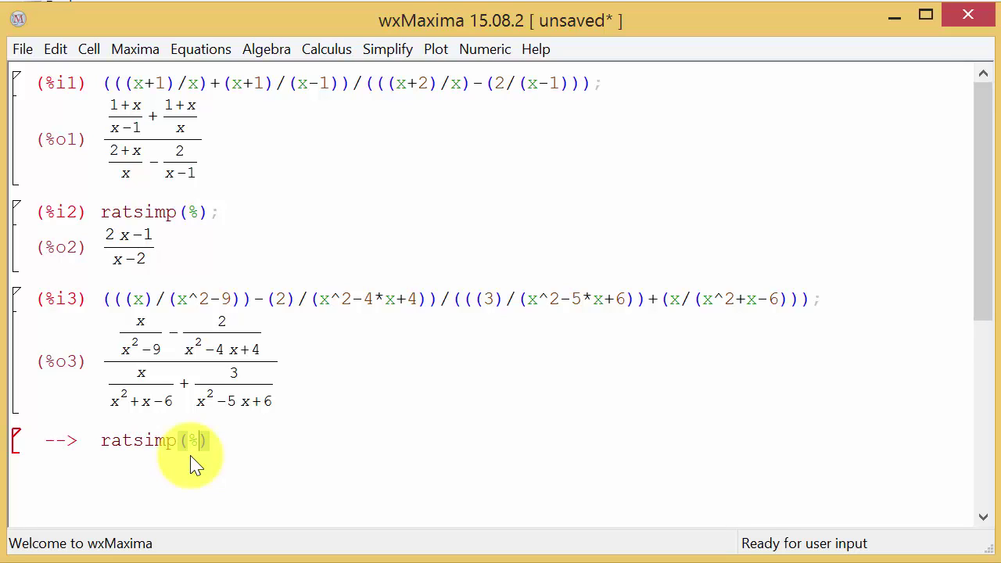
{"action": "key", "text": "shift+Return"}
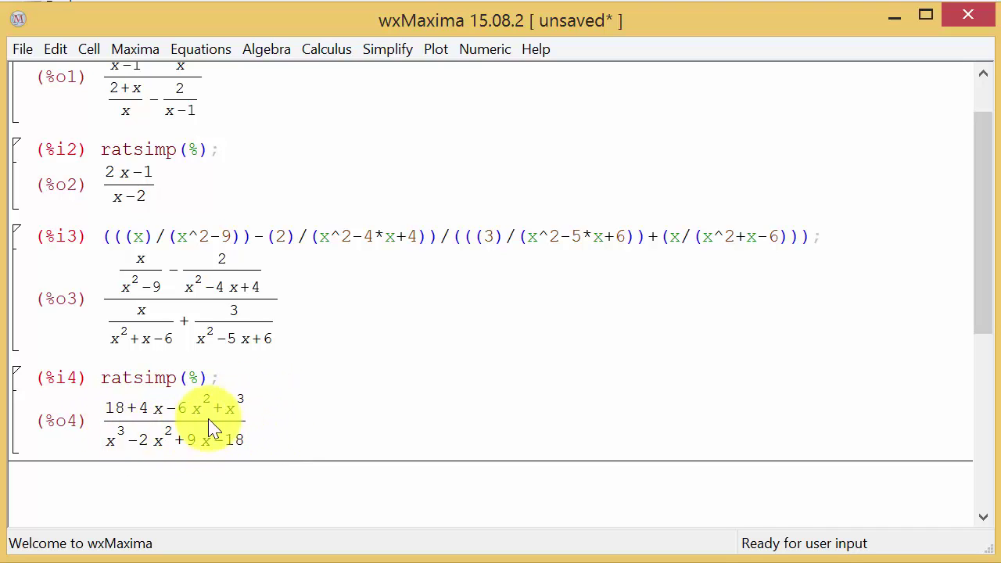
{"action": "scroll", "coordinate": [318, 403], "scroll_direction": "down", "scroll_amount": 1}
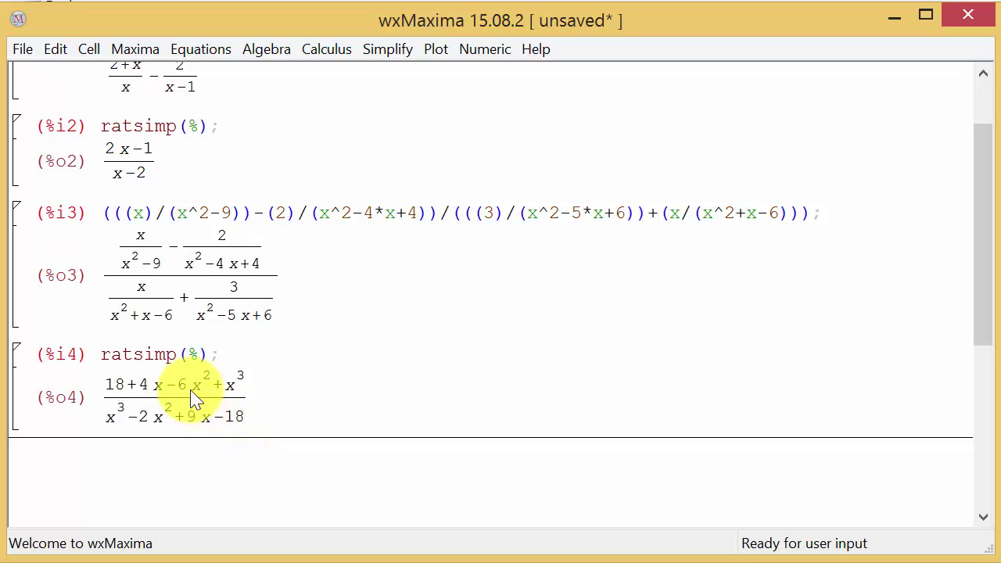
Run factor(%), fixing a typo, so %o5's denominator becomes (x−2)(x^2+9)
{"action": "type", "text": "factoe"}
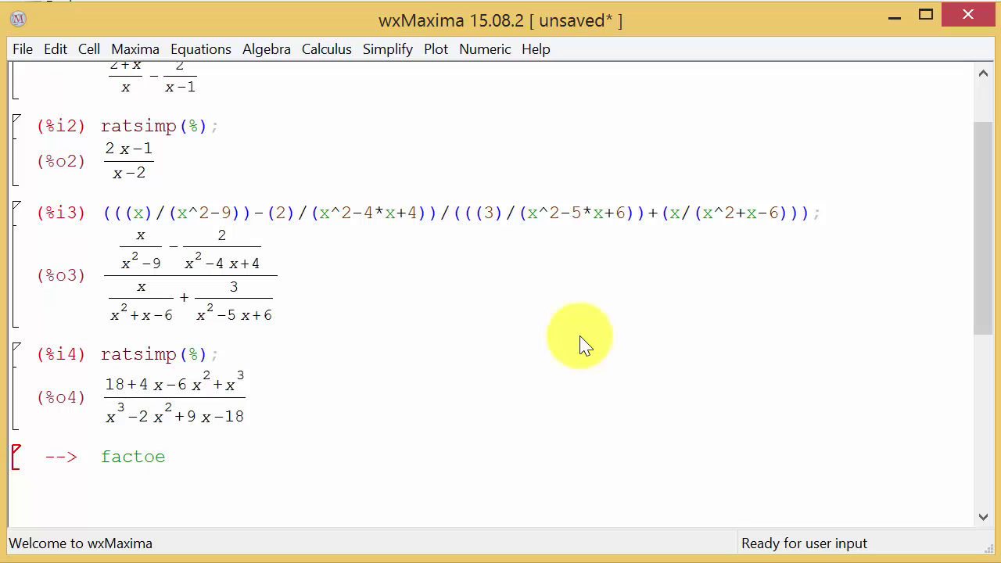
{"action": "key", "text": "BackSpace"}
{"action": "type", "text": "r("}
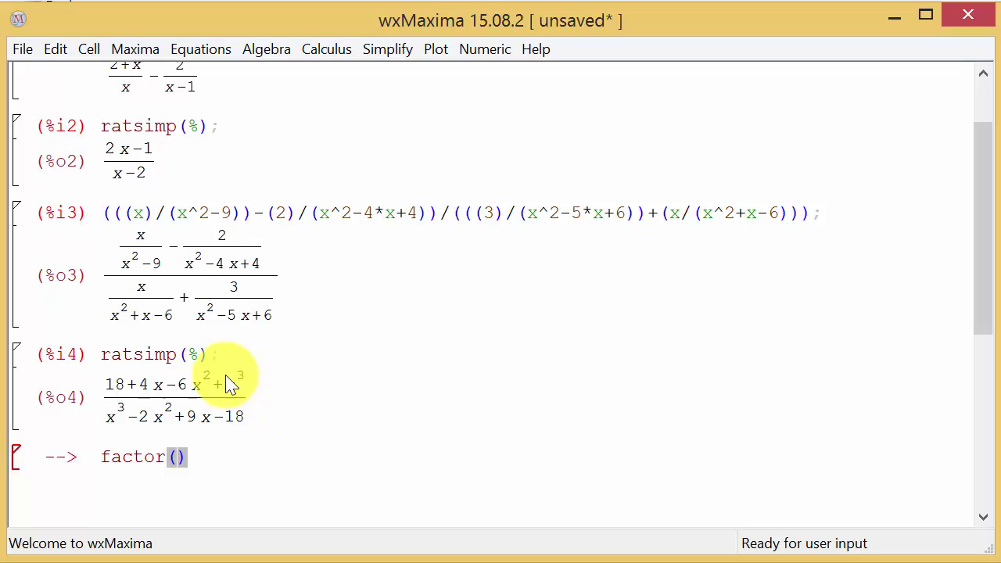
{"action": "type", "text": "%"}
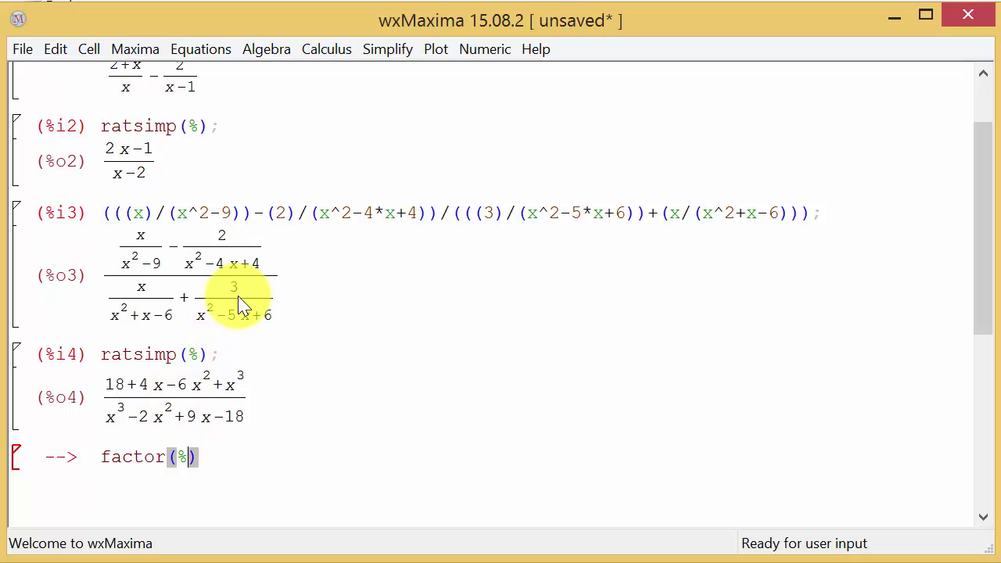
{"action": "key", "text": "shift+Return"}
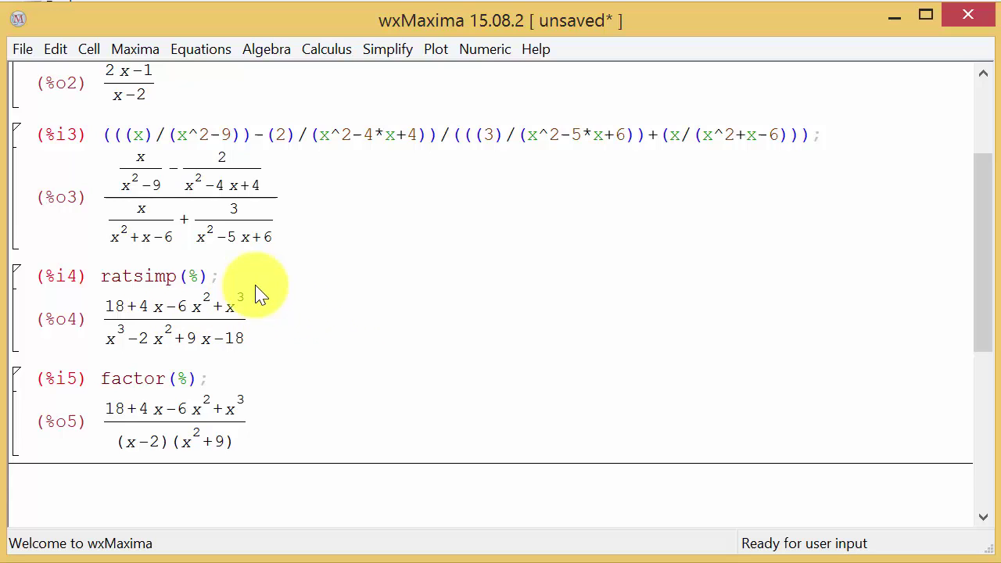
Type factor(ratsimp()) and paste a copy of the %i3 expression inside ratsimp
{"action": "scroll", "coordinate": [333, 274], "scroll_direction": "down", "scroll_amount": 1}
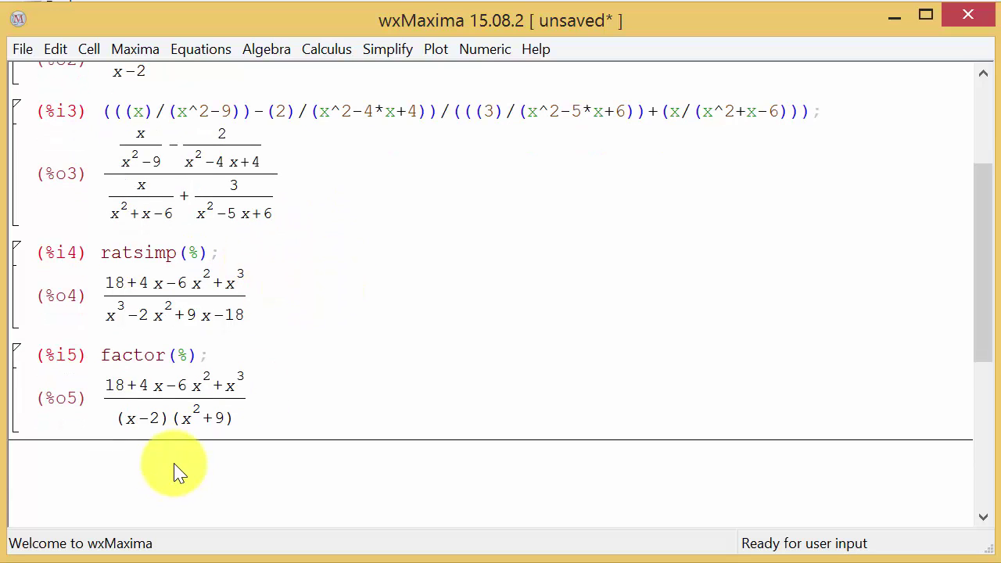
{"action": "type", "text": "factor"}
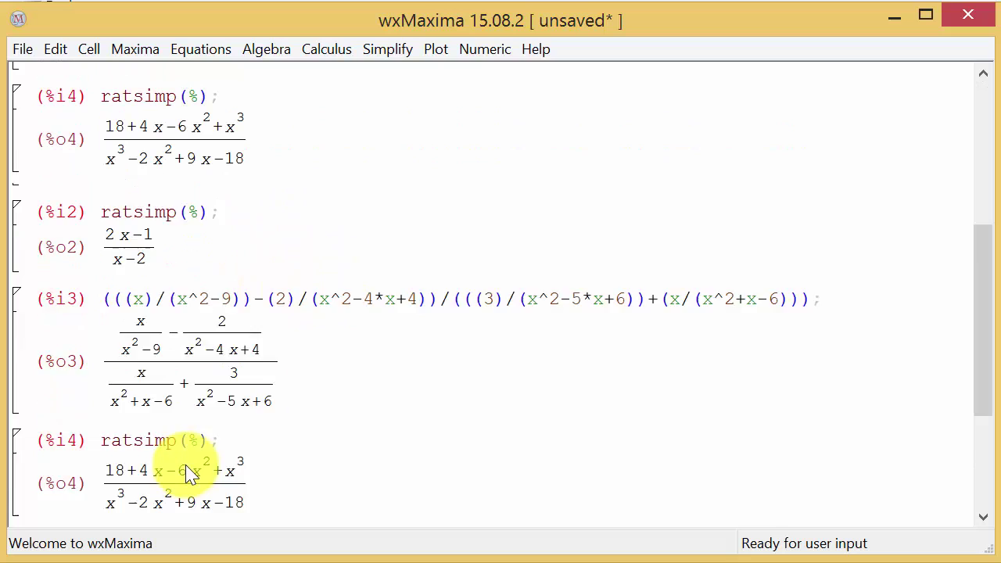
{"action": "type", "text": "(ratsim"}
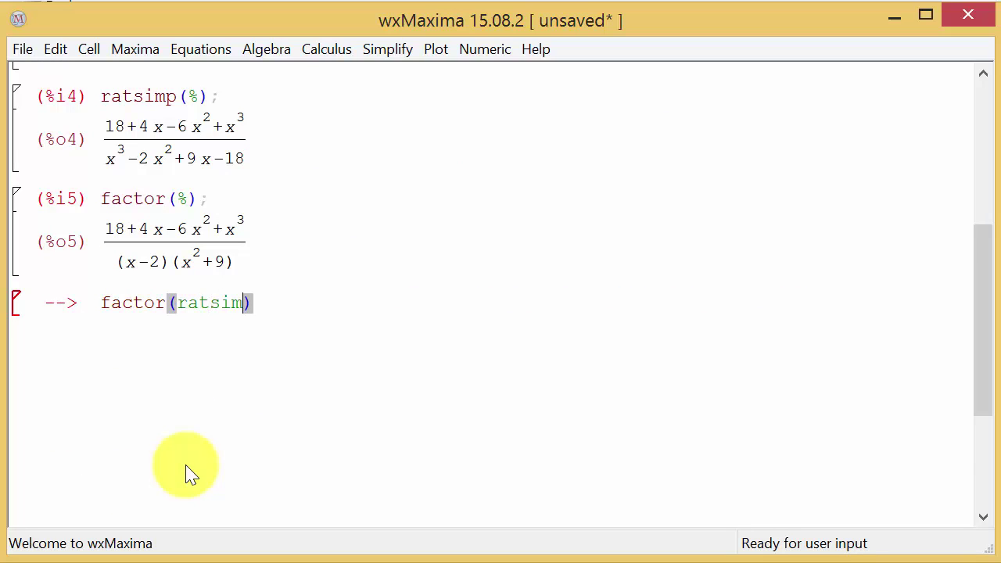
{"action": "type", "text": "p("}
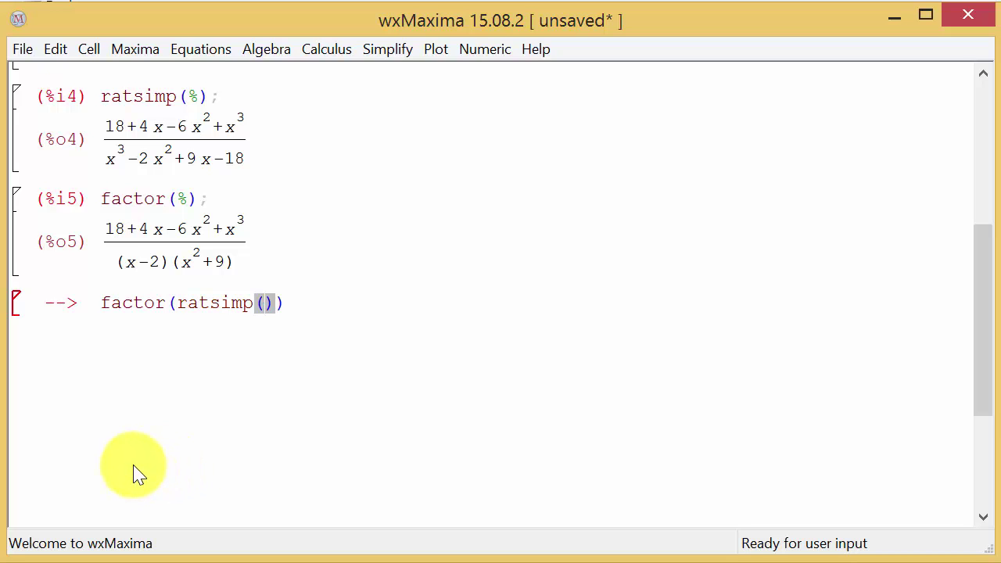
{"action": "scroll", "coordinate": [133, 470], "scroll_direction": "up", "scroll_amount": 1}
{"action": "scroll", "coordinate": [133, 469], "scroll_direction": "up", "scroll_amount": 3}
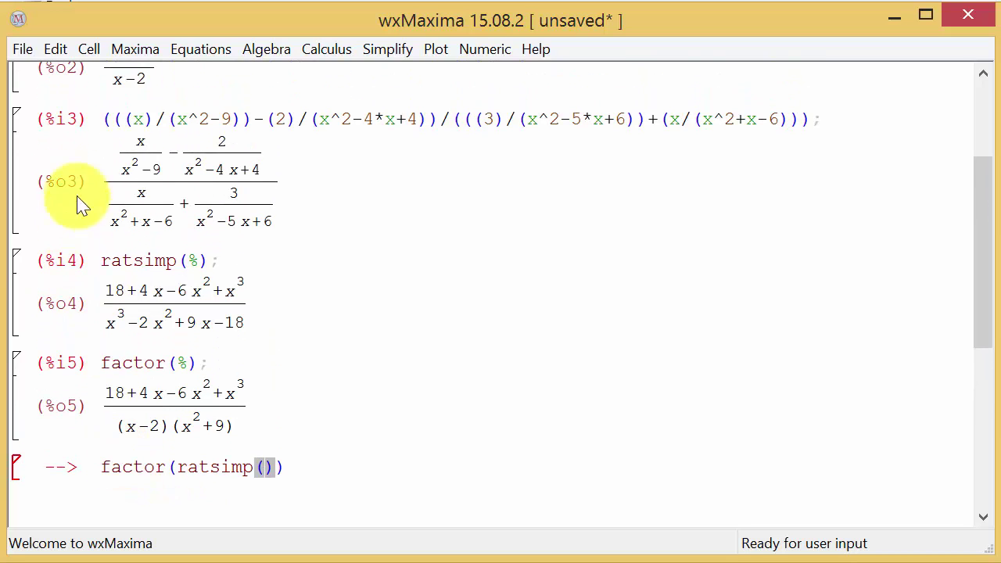
{"action": "left_click_drag", "start_coordinate": [104, 119], "coordinate": [811, 128]}
{"action": "right_click", "coordinate": [771, 123]}
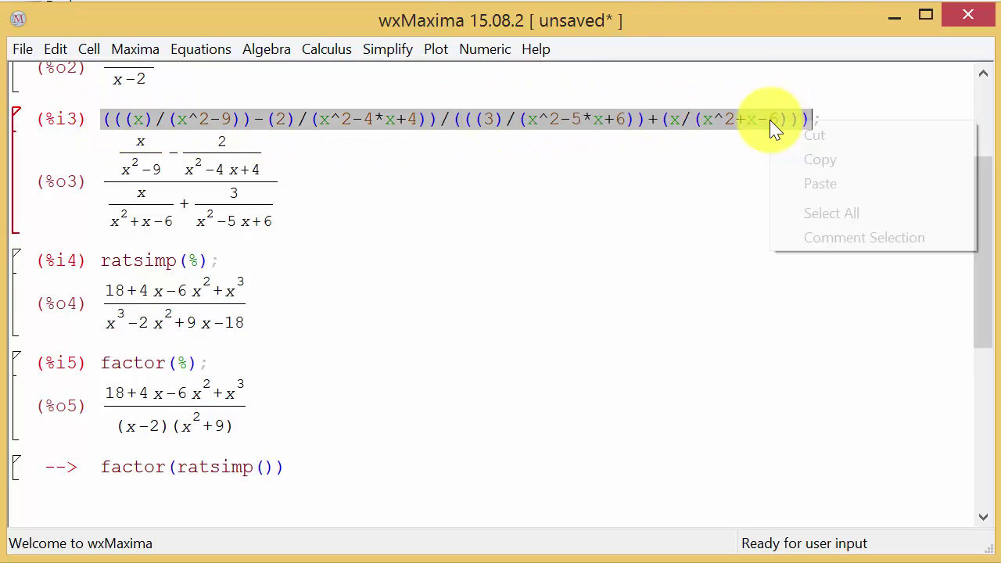
{"action": "left_click", "coordinate": [817, 159]}
{"action": "scroll", "coordinate": [469, 329], "scroll_direction": "down", "scroll_amount": 3}
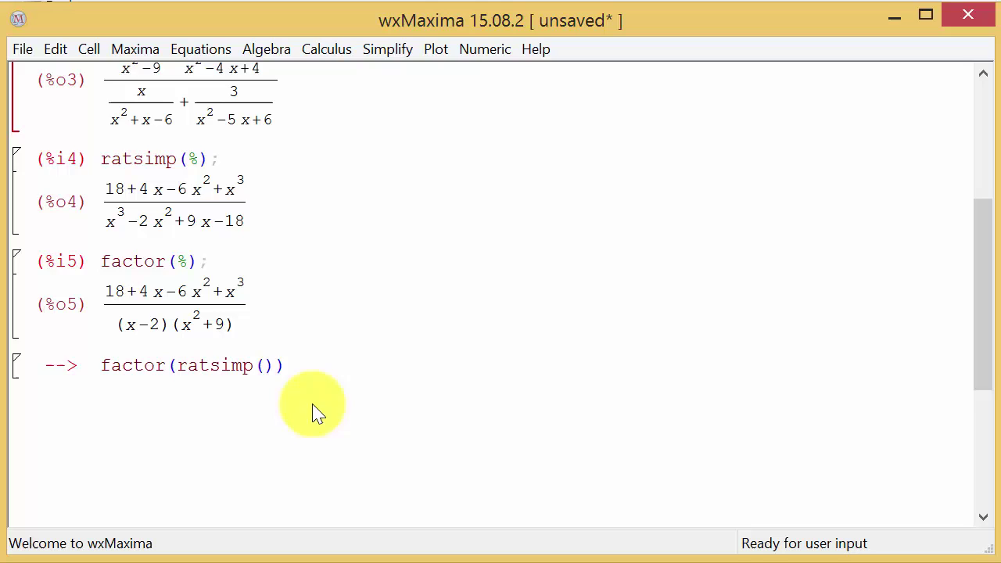
{"action": "right_click", "coordinate": [264, 357]}
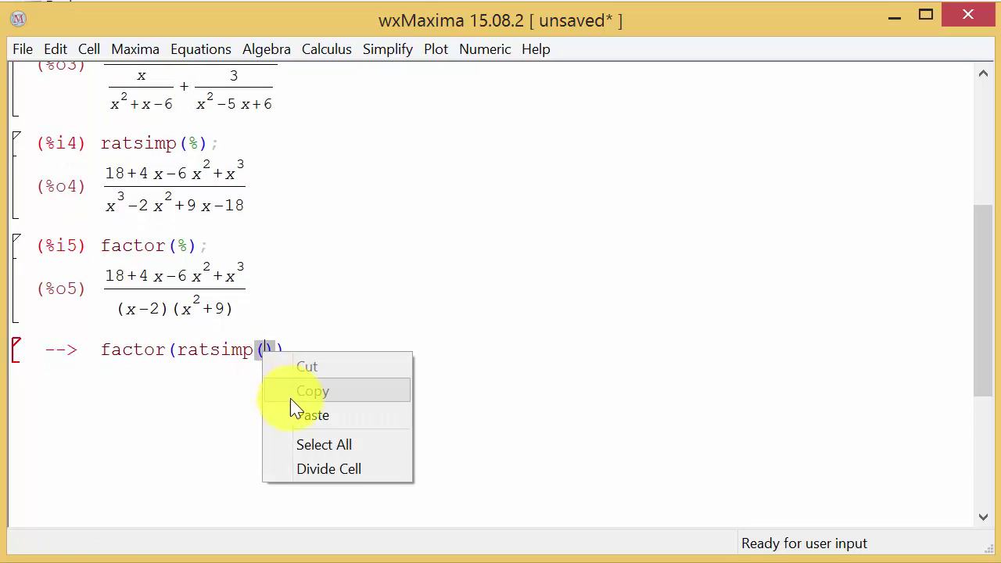
{"action": "left_click", "coordinate": [301, 420]}
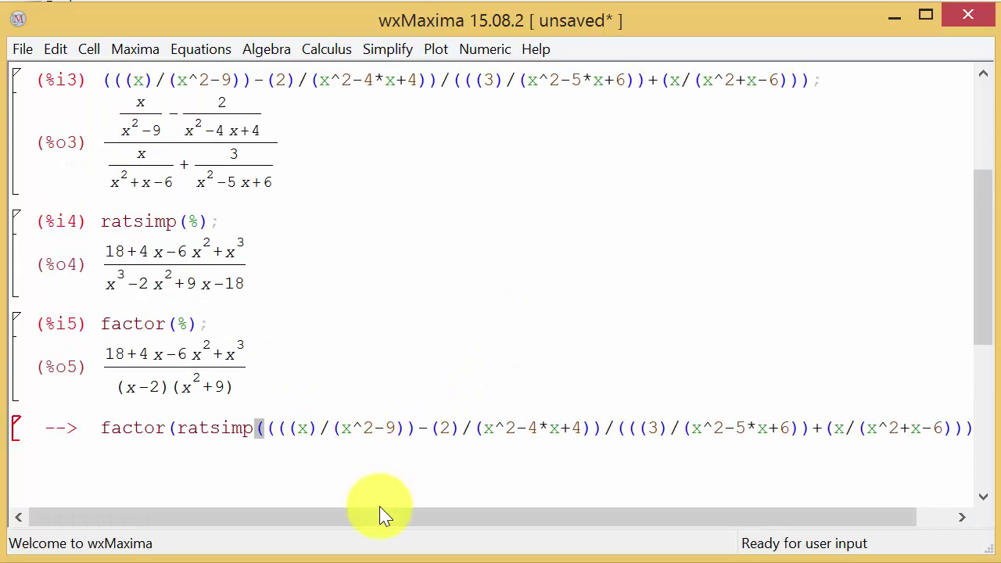
Check the full factor(ratsimp(...)) line by scrolling across it, then evaluate it
{"action": "left_click_drag", "start_coordinate": [399, 516], "coordinate": [741, 515]}
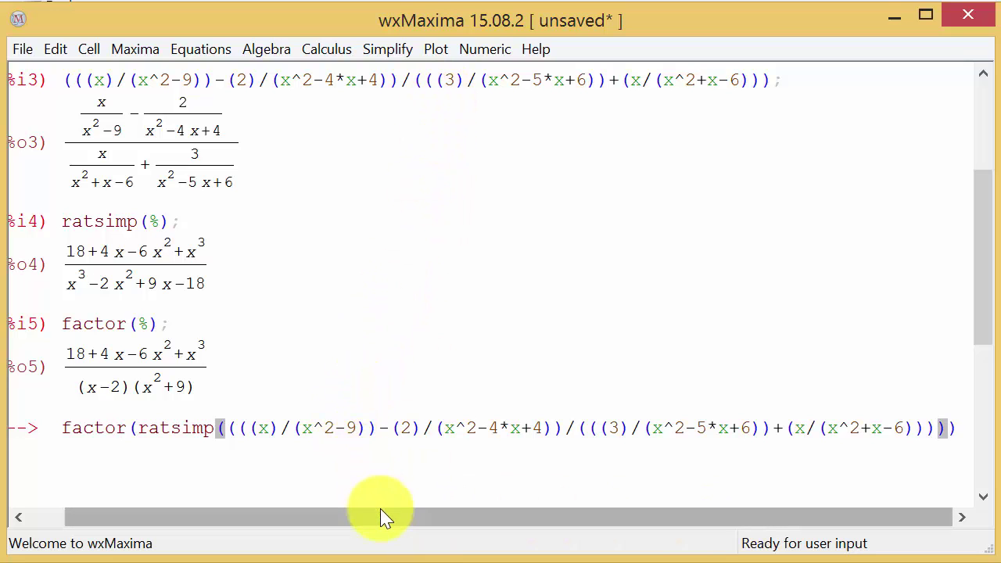
{"action": "left_click_drag", "start_coordinate": [380, 516], "coordinate": [284, 521]}
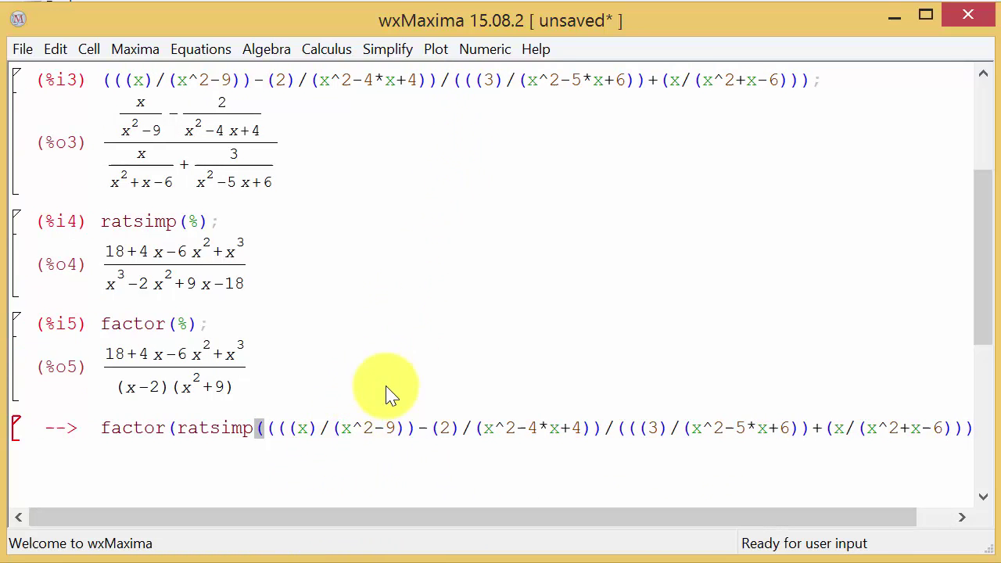
{"action": "left_click", "coordinate": [387, 428]}
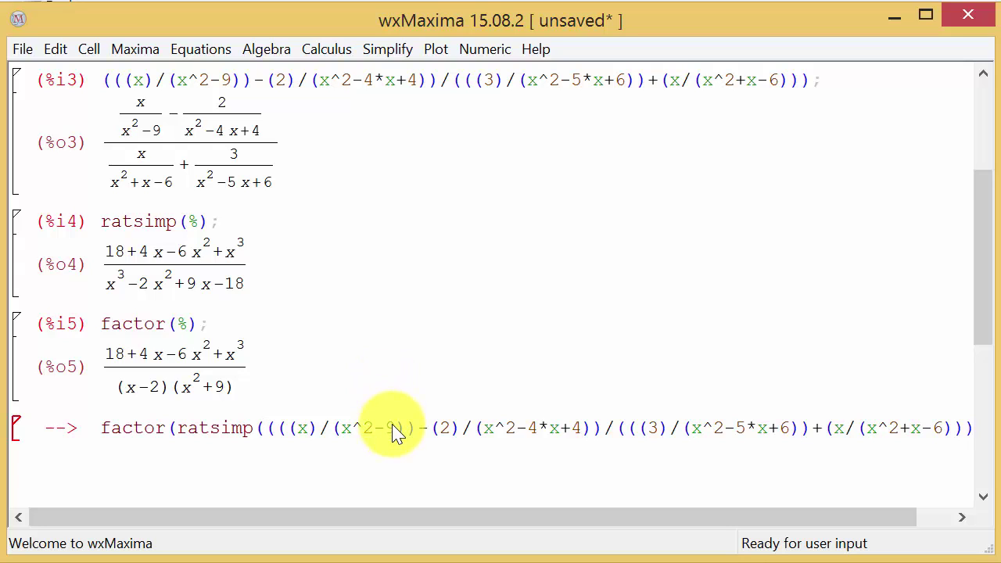
{"action": "key", "text": "shift+Return"}
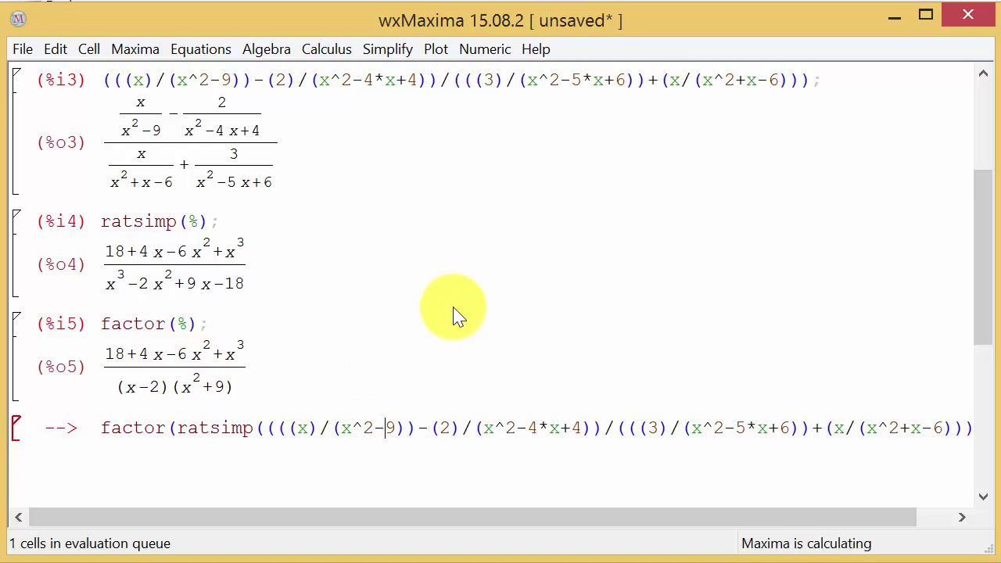